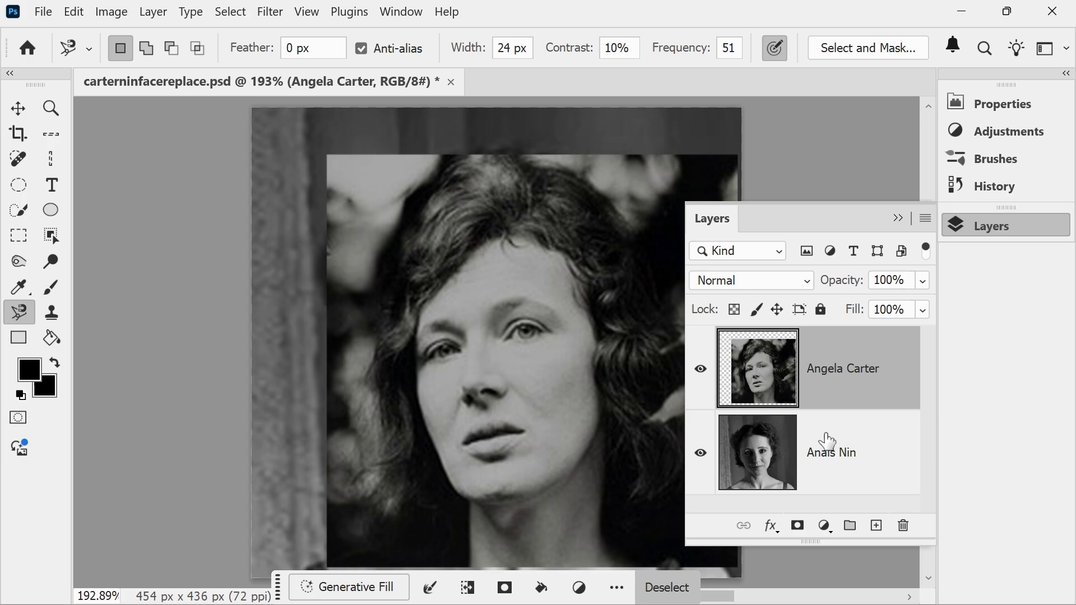
Step: Lower the Angela Carter layer's opacity to 49% so the Anaïs Nin portrait shows through beneath it
left_click(924, 281)
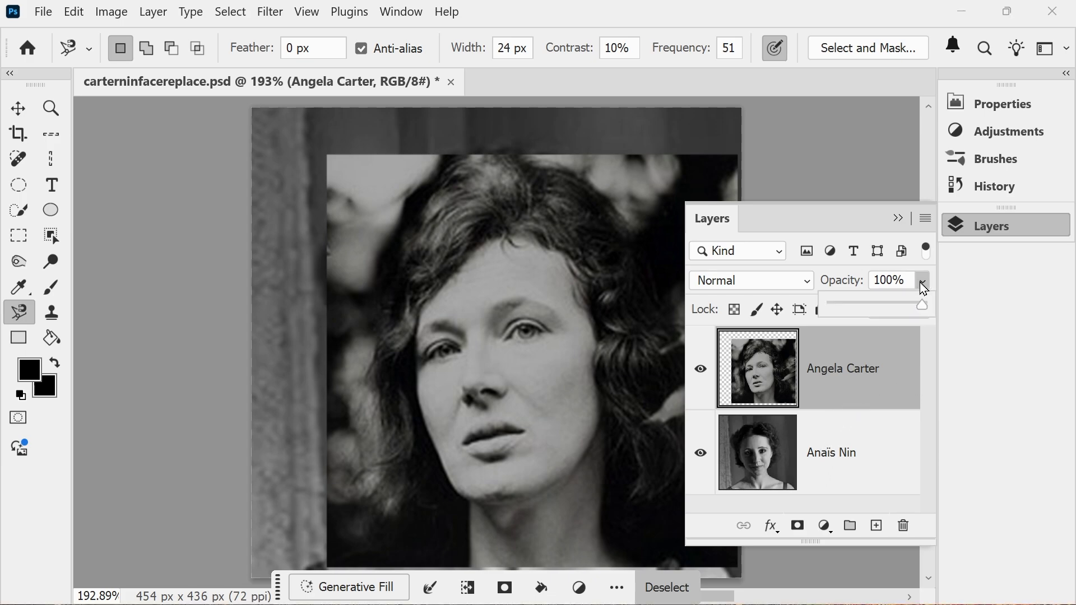
left_click(872, 304)
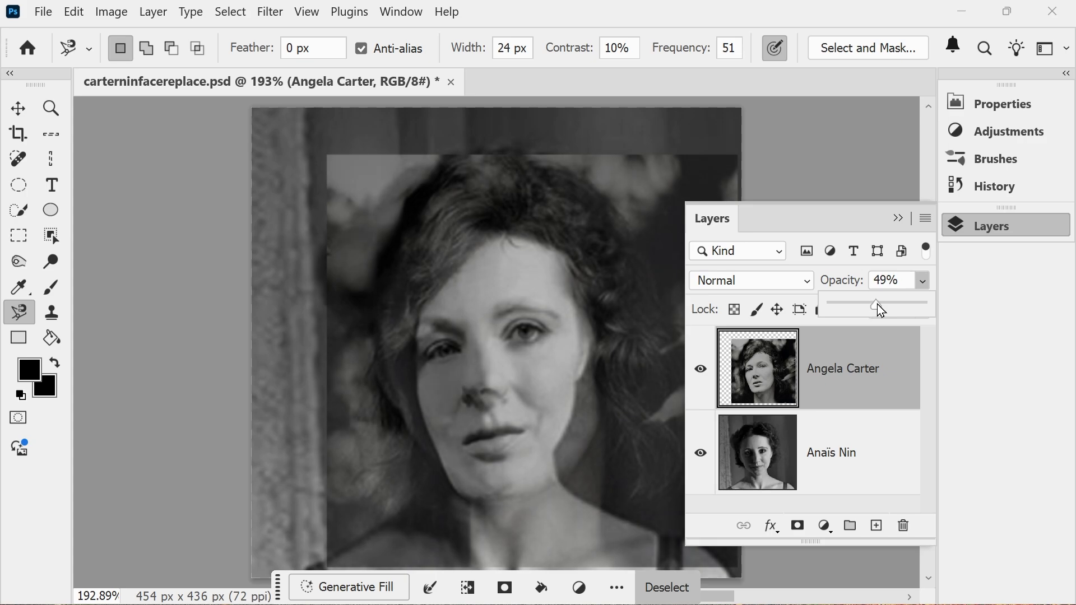
left_click(898, 220)
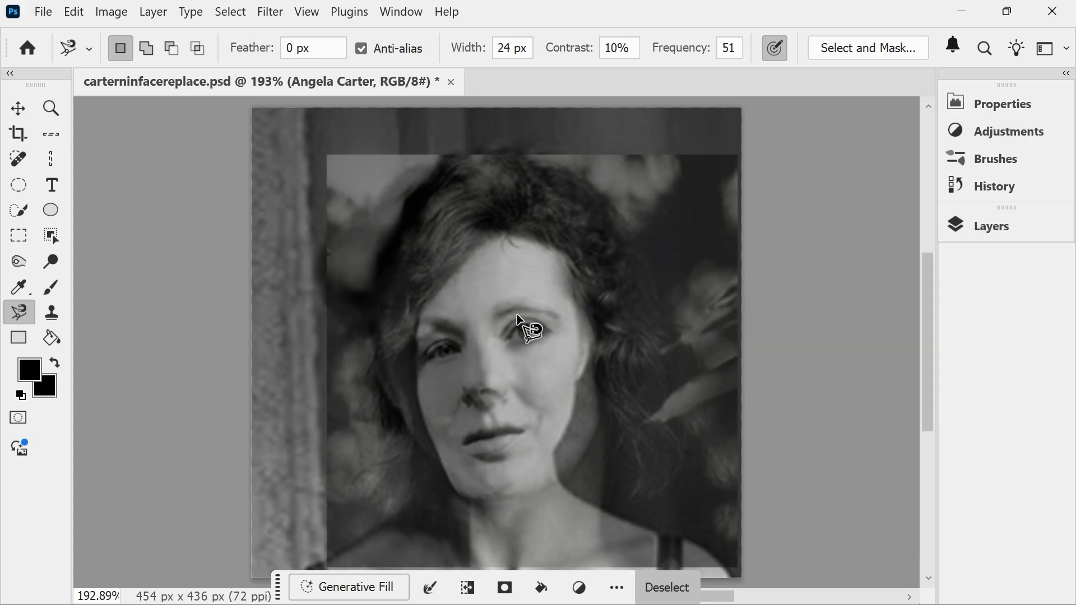
Step: Transform the Angela Carter layer to 88.51% scale and about 2.6° rotation, aligning its facial features with the Anaïs Nin portrait
left_click(17, 106)
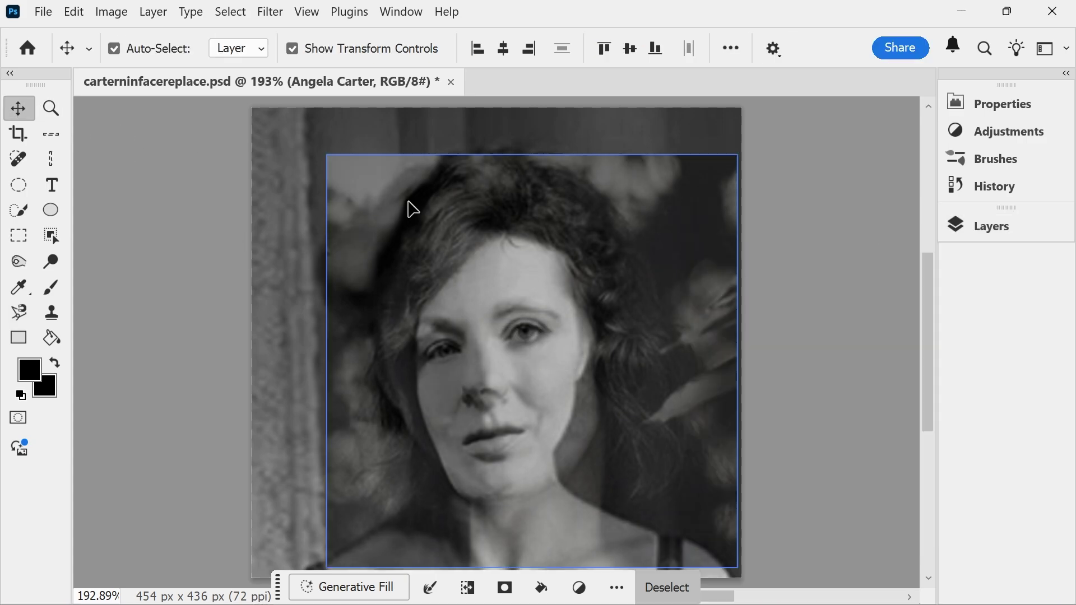
left_click_drag(537, 352, 551, 412)
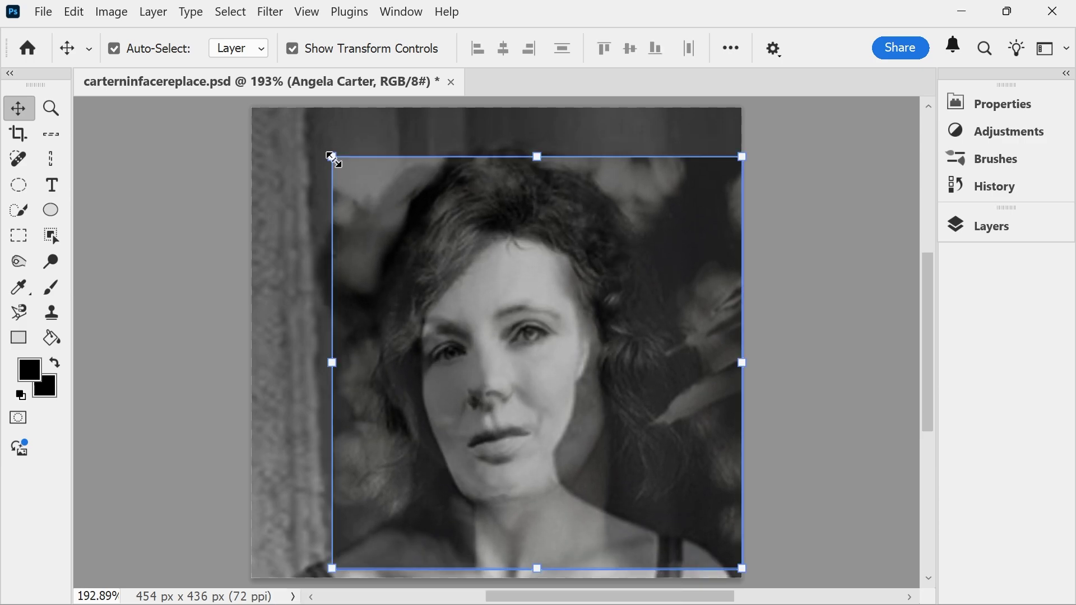
left_click_drag(333, 154, 381, 204)
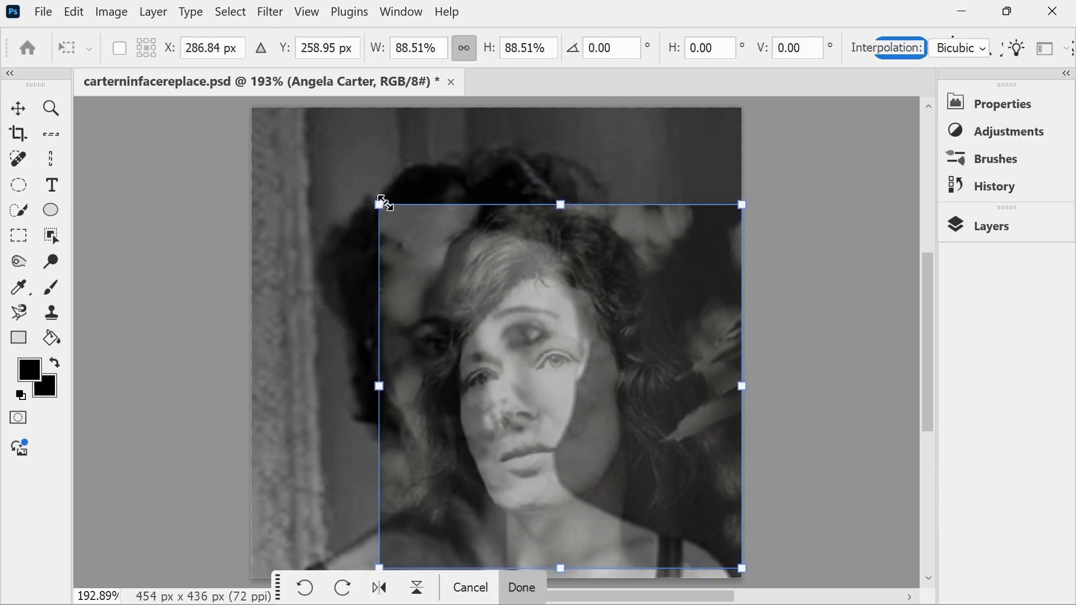
left_click_drag(547, 282, 520, 259)
mouse_move(721, 161)
left_mouse_down()
mouse_move(729, 180)
mouse_move(731, 170)
left_mouse_up()
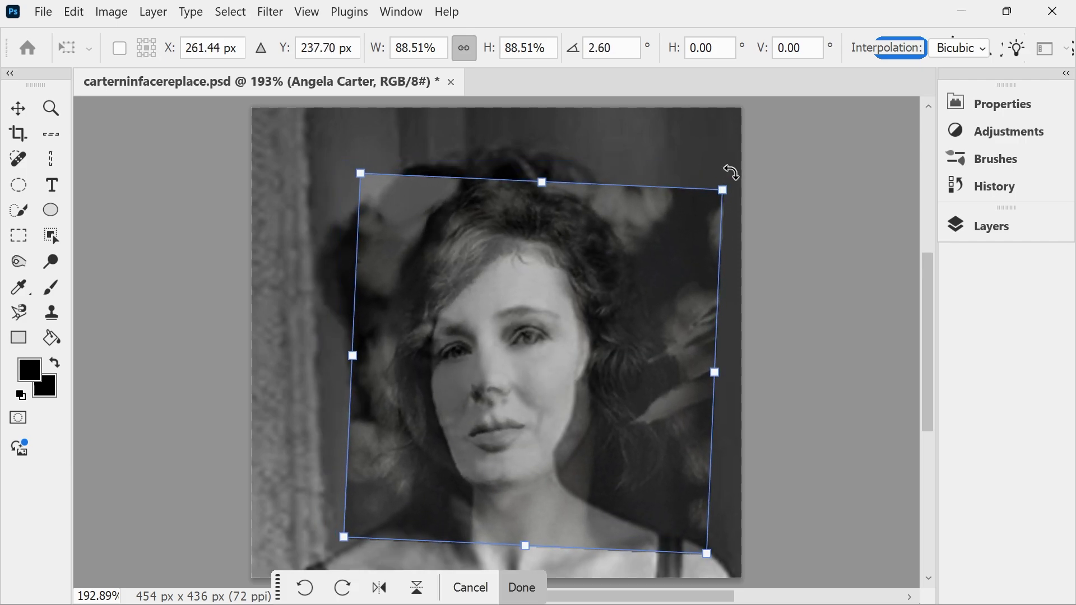
key("Return")
Step: Set the Angela Carter layer's opacity back to 100%
left_click(1009, 223)
left_click(835, 404)
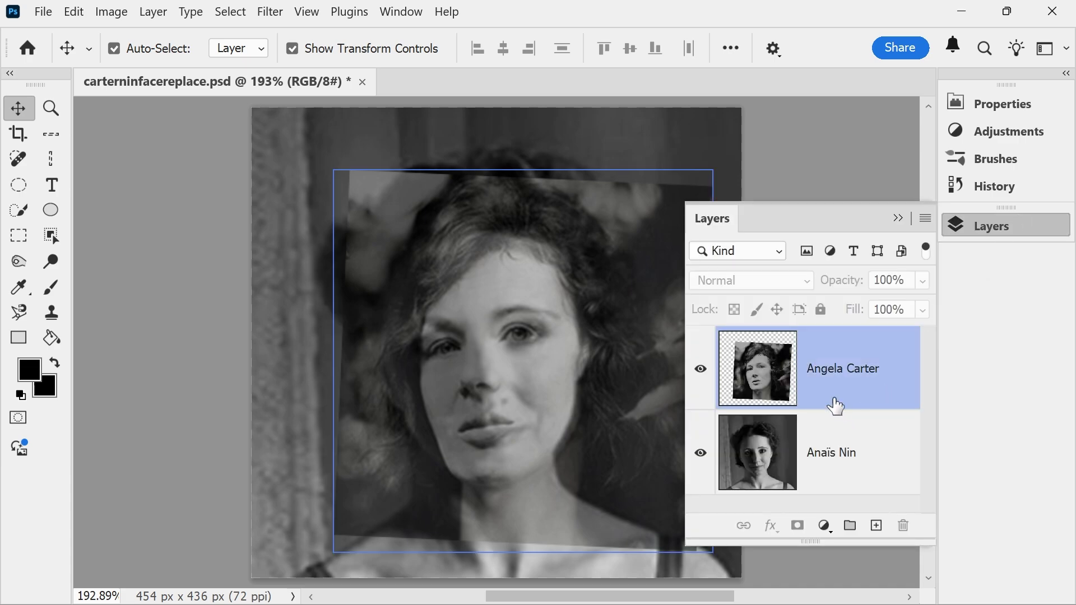
key("4")
key("9")
left_click(922, 281)
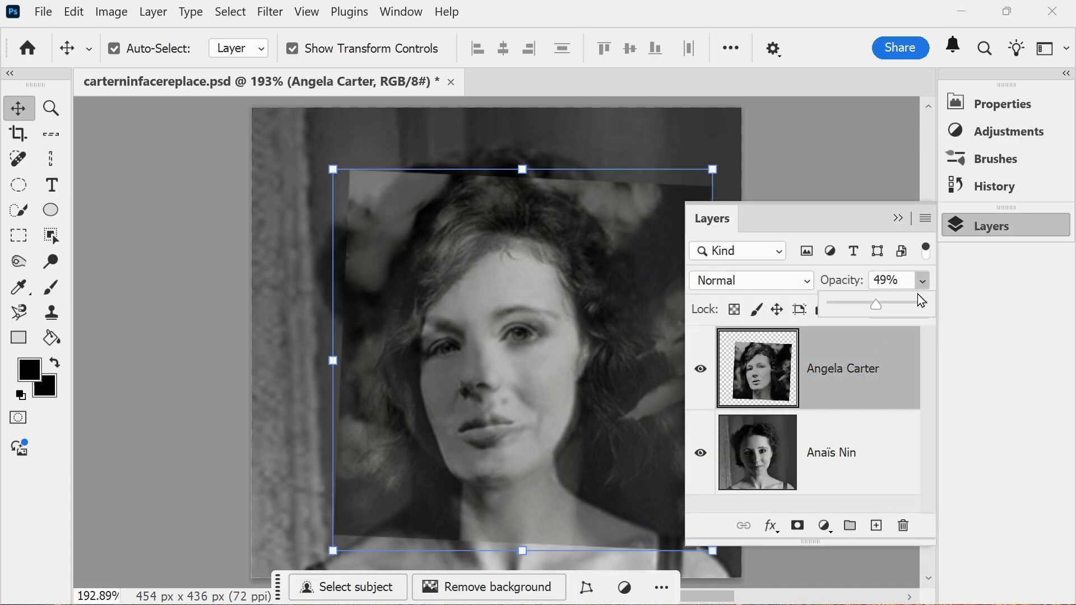
left_click_drag(900, 309, 932, 308)
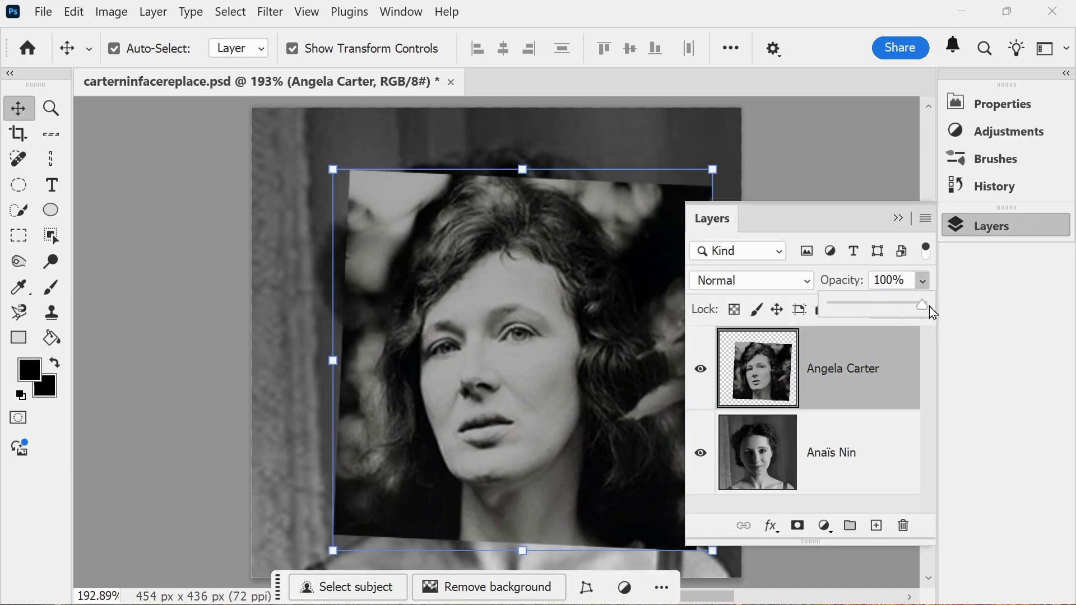
left_click(1021, 229)
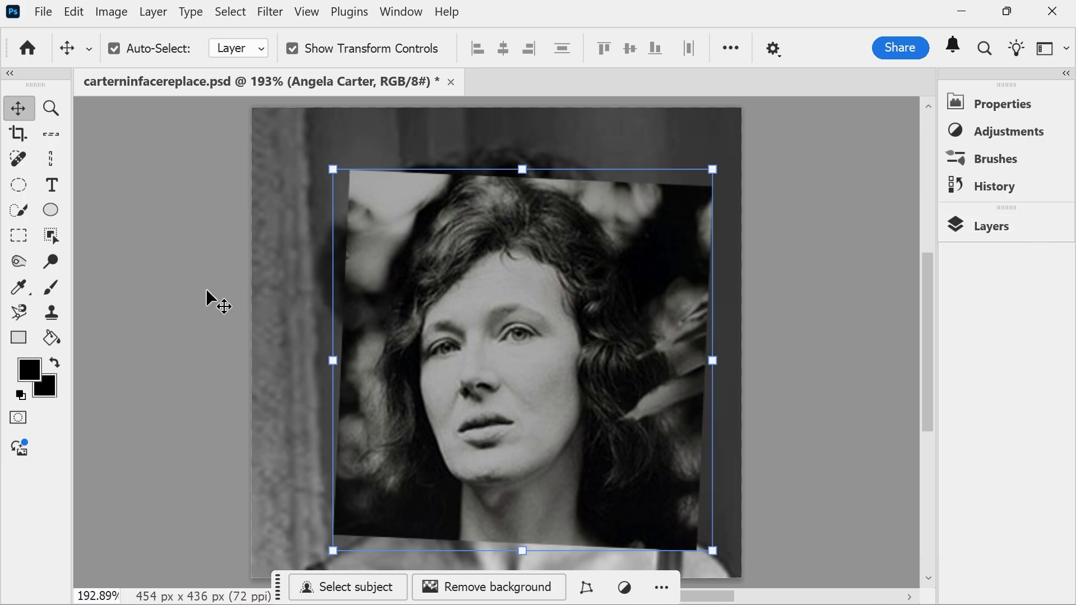
Step: Select Angela Carter's face from above the eyebrows to the chin with the Magnetic Lasso and turn the selection into a layer mask
left_click(19, 315)
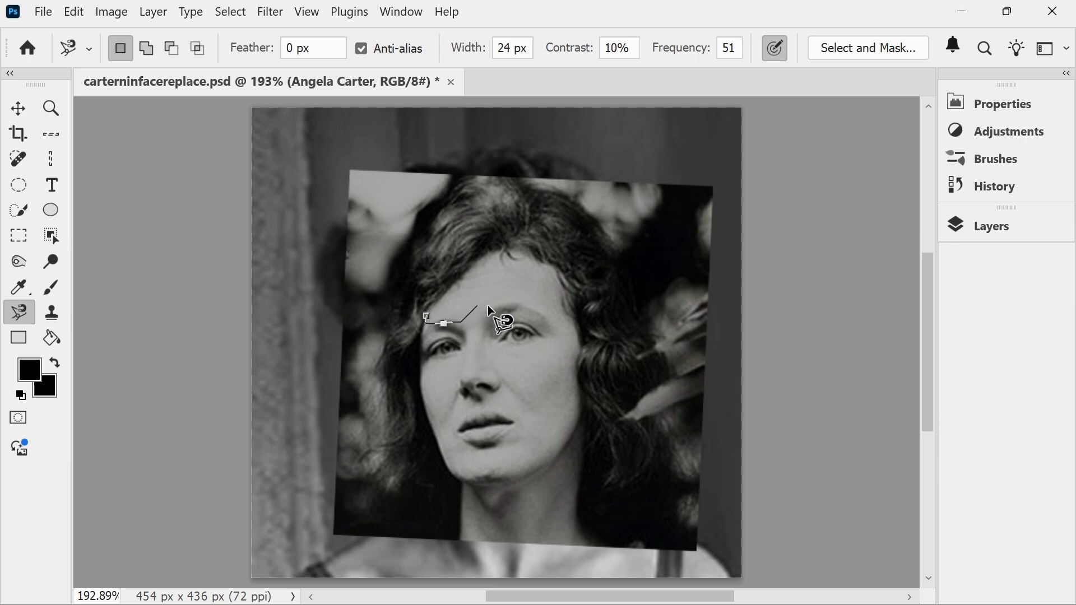
left_click_drag(570, 321, 577, 410)
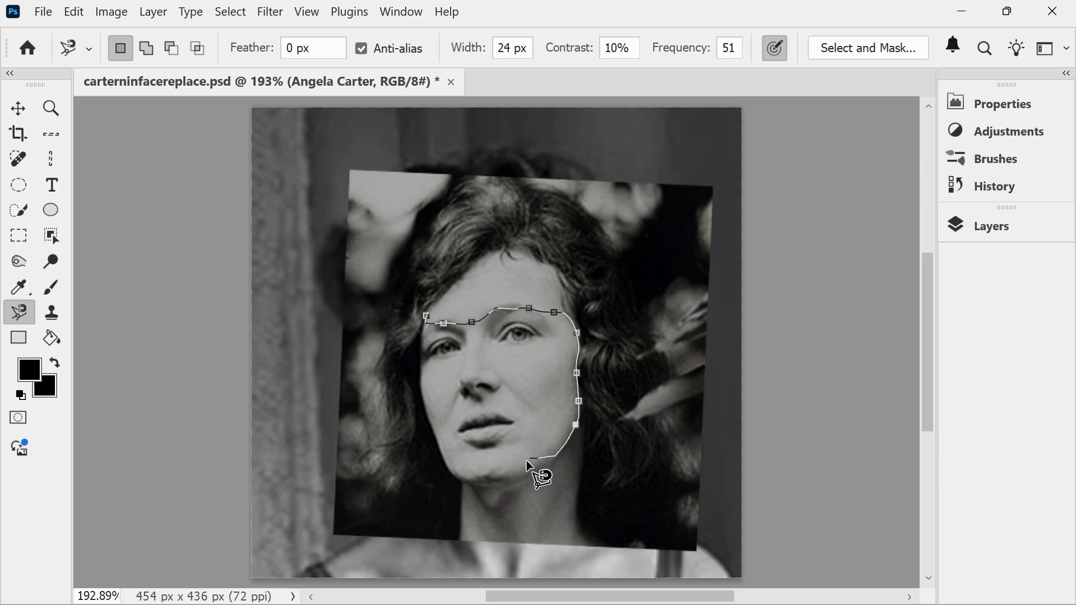
mouse_move(456, 468)
left_mouse_down()
mouse_move(422, 403)
mouse_move(412, 363)
mouse_move(421, 328)
left_mouse_up()
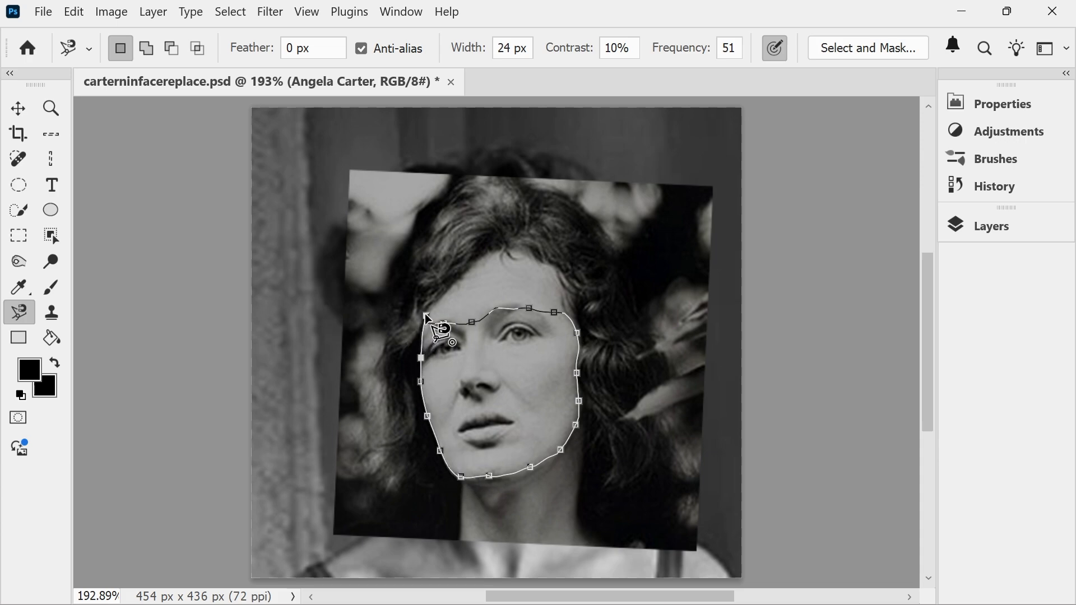
left_click(427, 318)
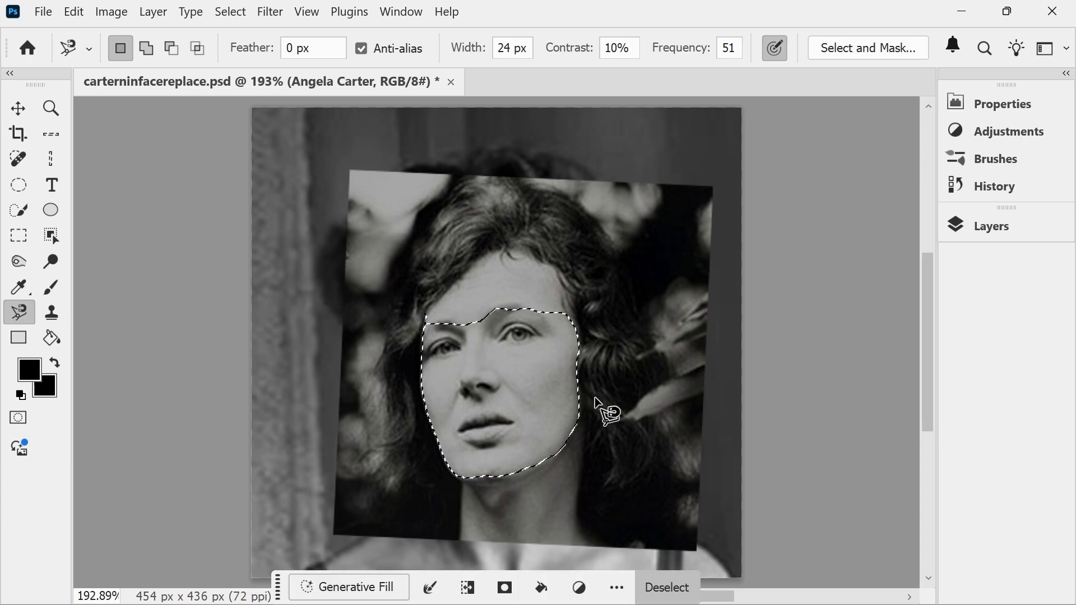
left_click(434, 301)
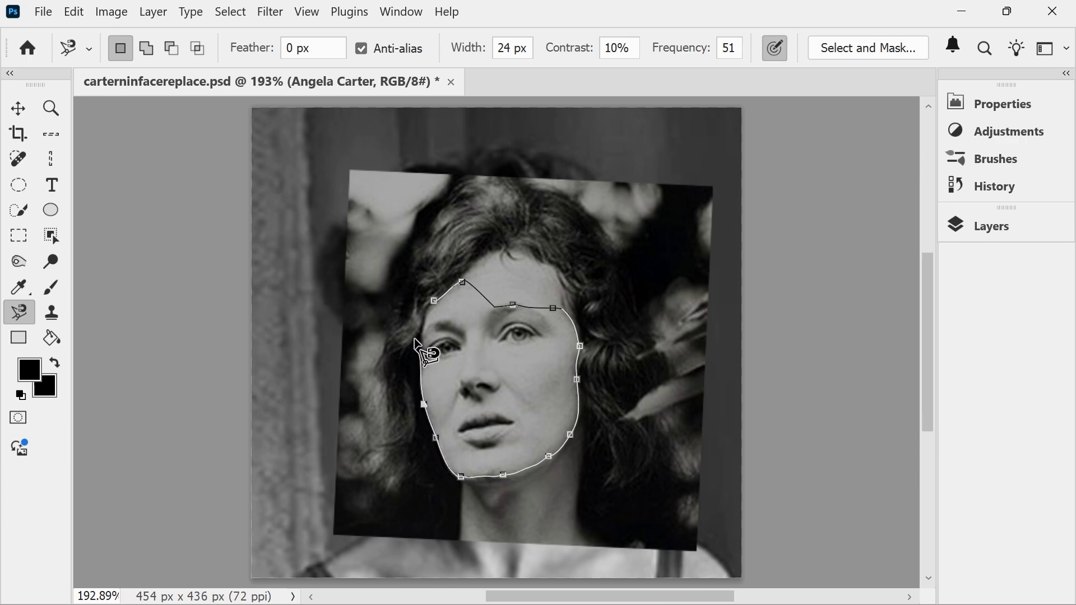
double_click(435, 303)
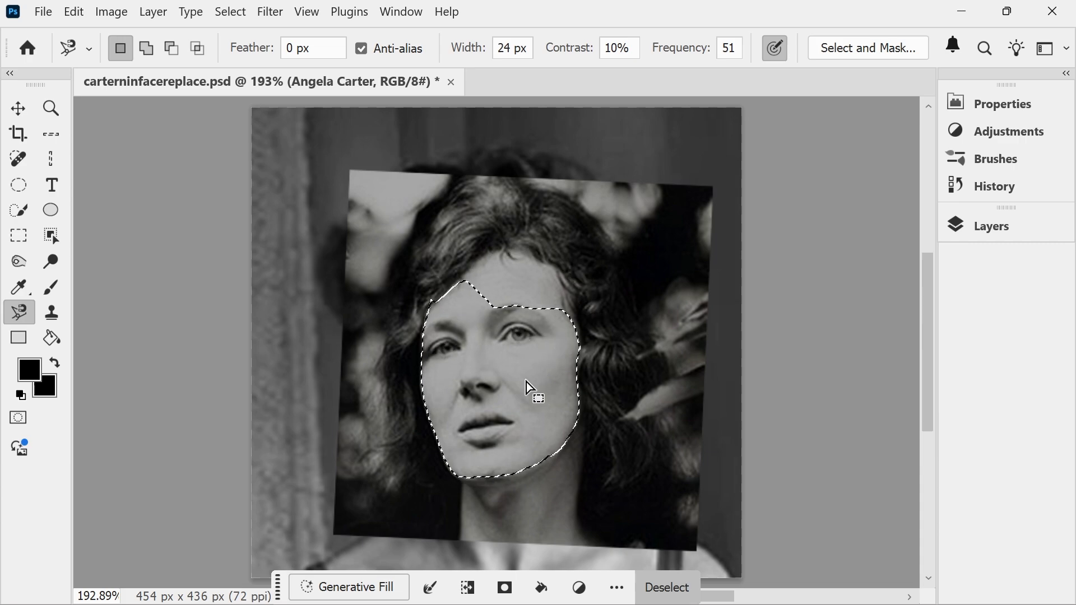
left_click(993, 228)
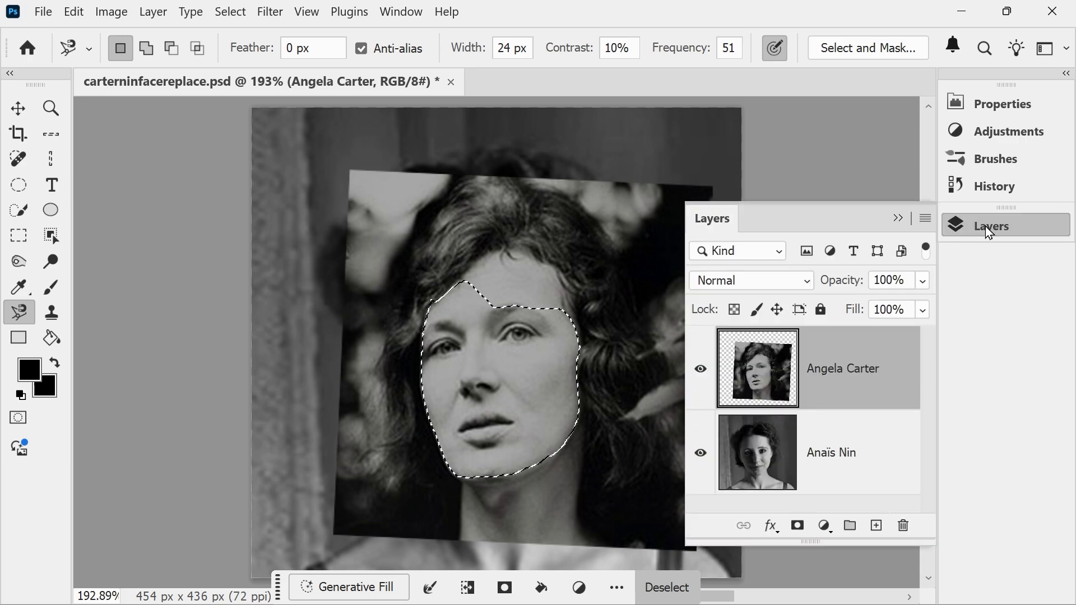
left_click(798, 528)
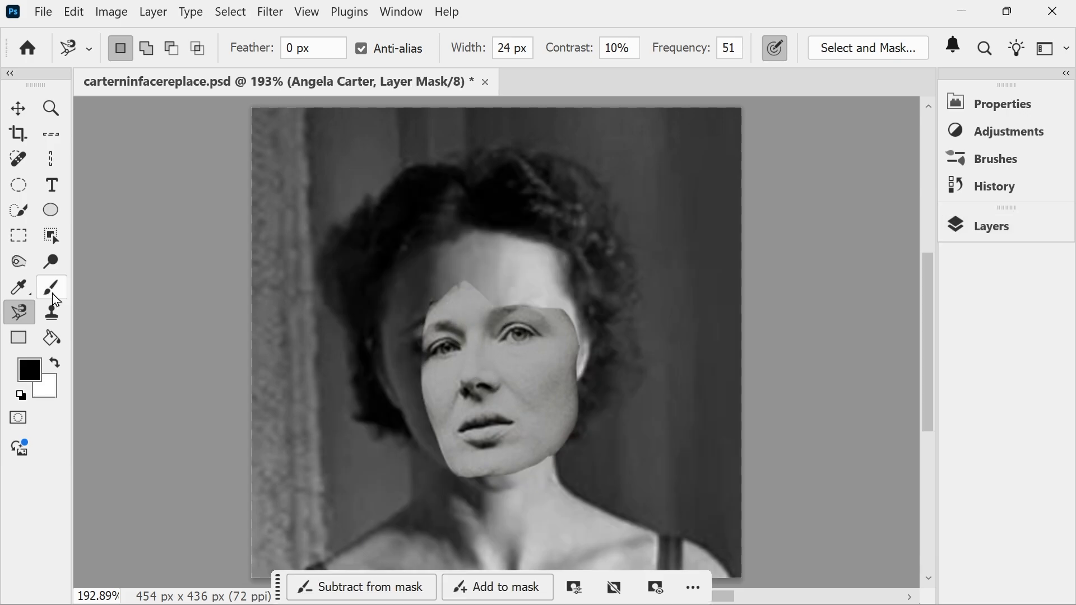
Step: Paint black on the mask with a 25 px soft brush to blend the face's edges at the forehead, jaw, chin and shadowed cheek
left_click(52, 290)
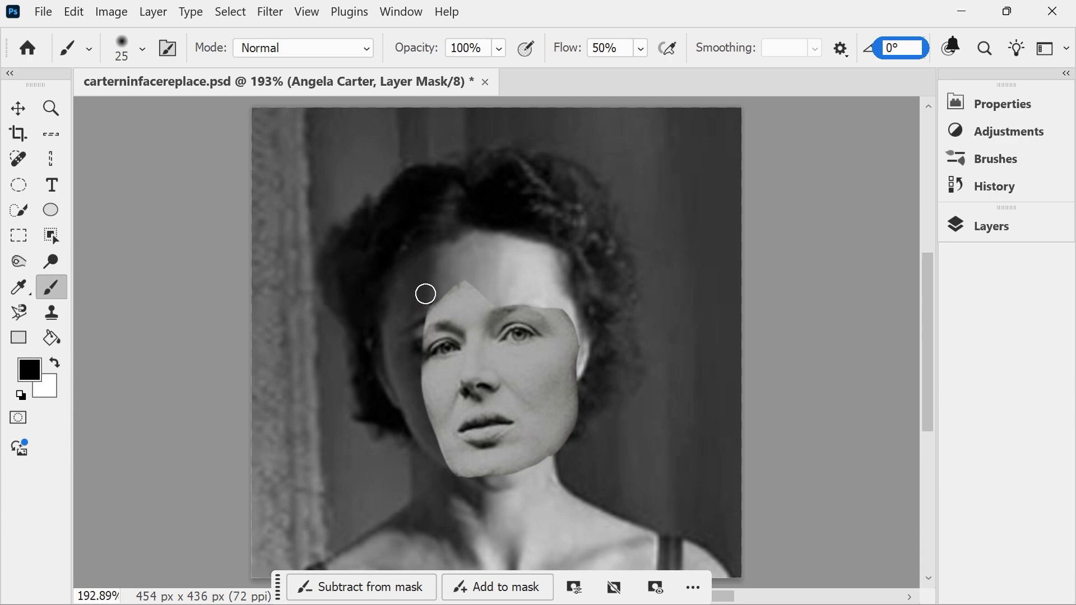
mouse_move(425, 293)
left_mouse_down()
mouse_move(490, 299)
mouse_move(441, 282)
mouse_move(476, 277)
left_mouse_up()
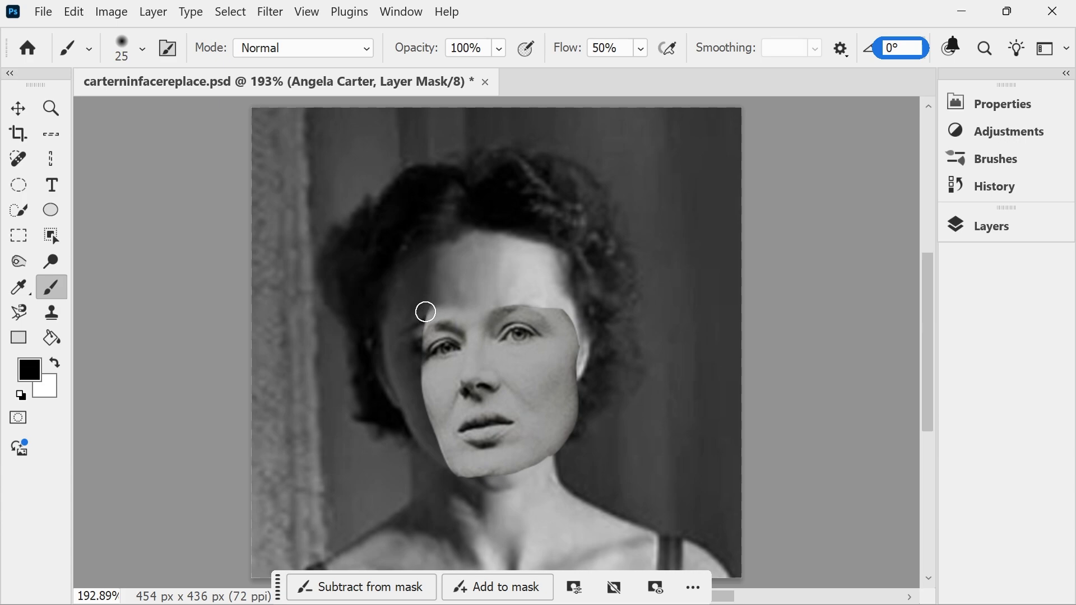
mouse_move(426, 312)
left_mouse_down()
mouse_move(456, 312)
mouse_move(413, 319)
mouse_move(474, 315)
mouse_move(418, 316)
left_mouse_up()
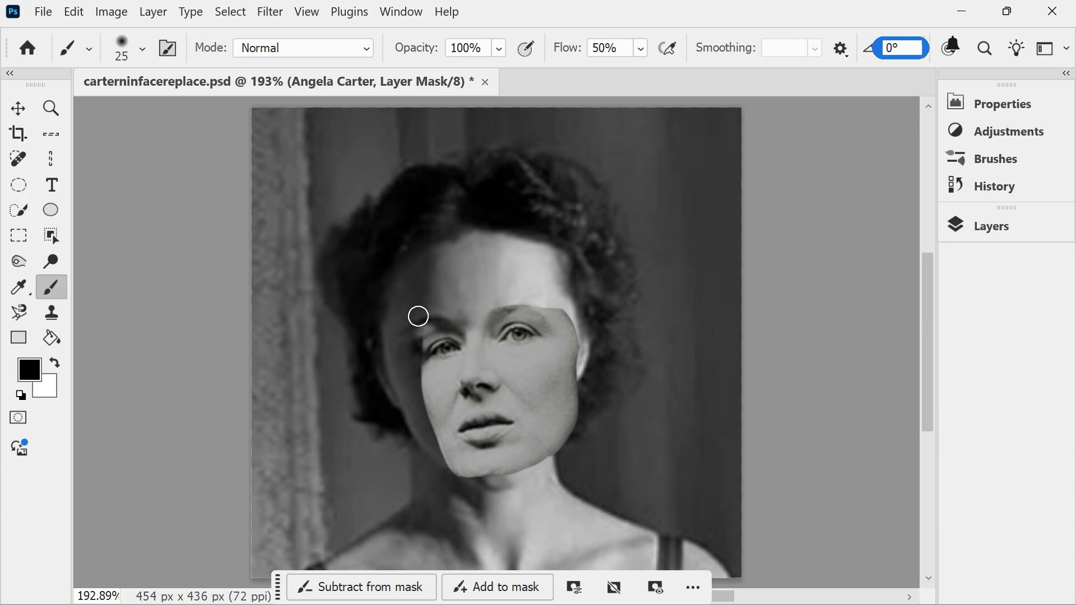
mouse_move(451, 473)
left_mouse_down()
mouse_move(573, 445)
mouse_move(556, 467)
mouse_move(416, 472)
mouse_move(515, 453)
mouse_move(529, 465)
mouse_move(491, 462)
mouse_move(574, 438)
mouse_move(580, 389)
mouse_move(559, 402)
mouse_move(570, 415)
mouse_move(563, 306)
mouse_move(571, 366)
mouse_move(584, 382)
mouse_move(561, 307)
mouse_move(541, 296)
mouse_move(567, 320)
mouse_move(498, 311)
mouse_move(486, 338)
mouse_move(486, 327)
mouse_move(428, 327)
mouse_move(472, 327)
mouse_move(398, 338)
left_mouse_up()
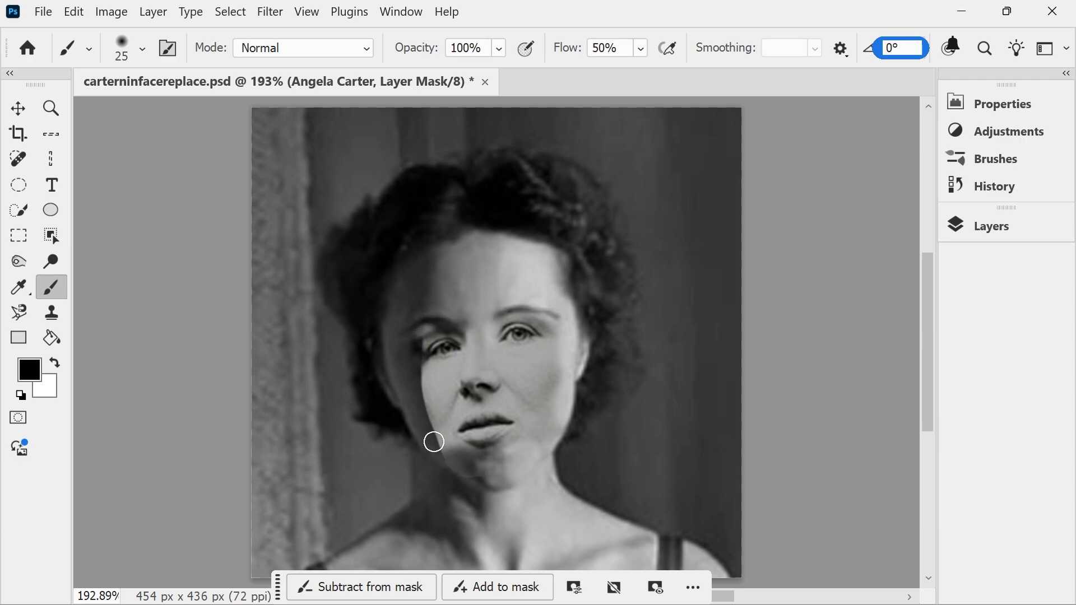
mouse_move(434, 442)
left_mouse_down()
mouse_move(427, 385)
mouse_move(437, 423)
mouse_move(417, 393)
left_mouse_up()
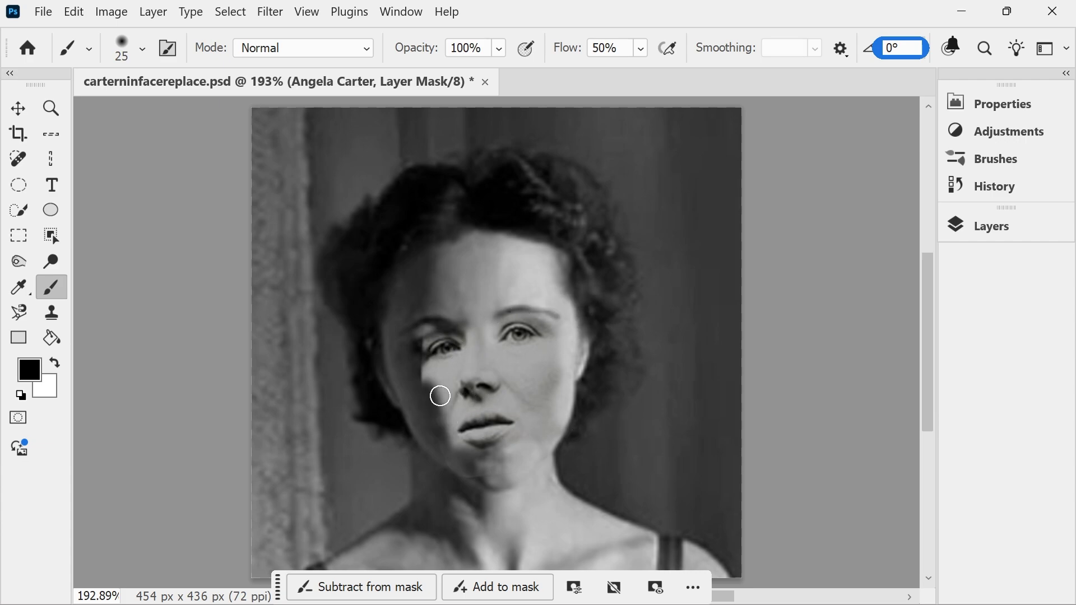
mouse_move(441, 396)
left_mouse_down()
mouse_move(421, 296)
mouse_move(409, 309)
mouse_move(426, 381)
left_mouse_up()
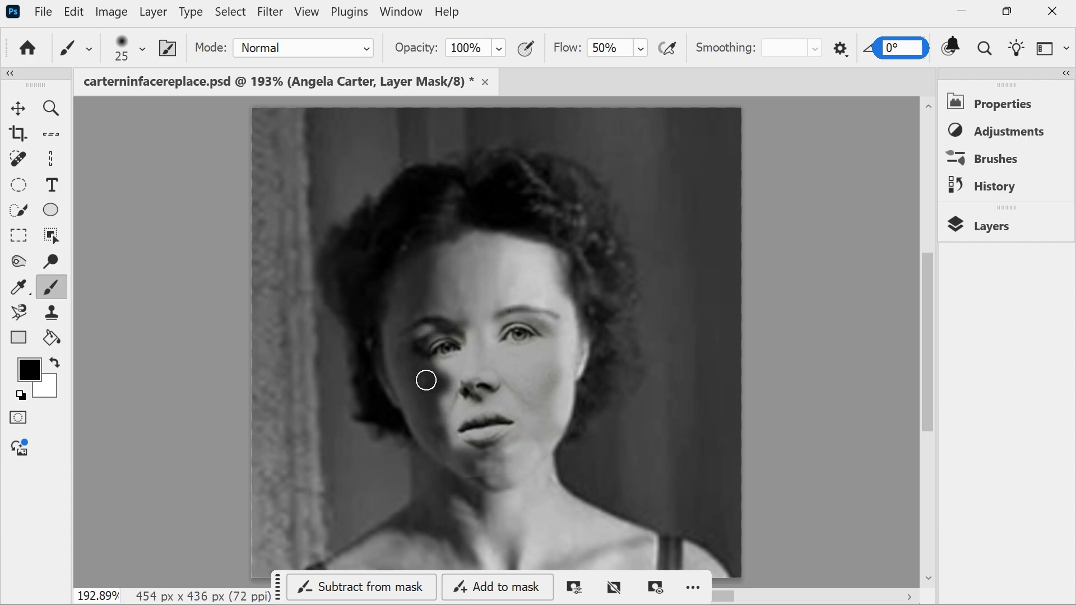
key("x")
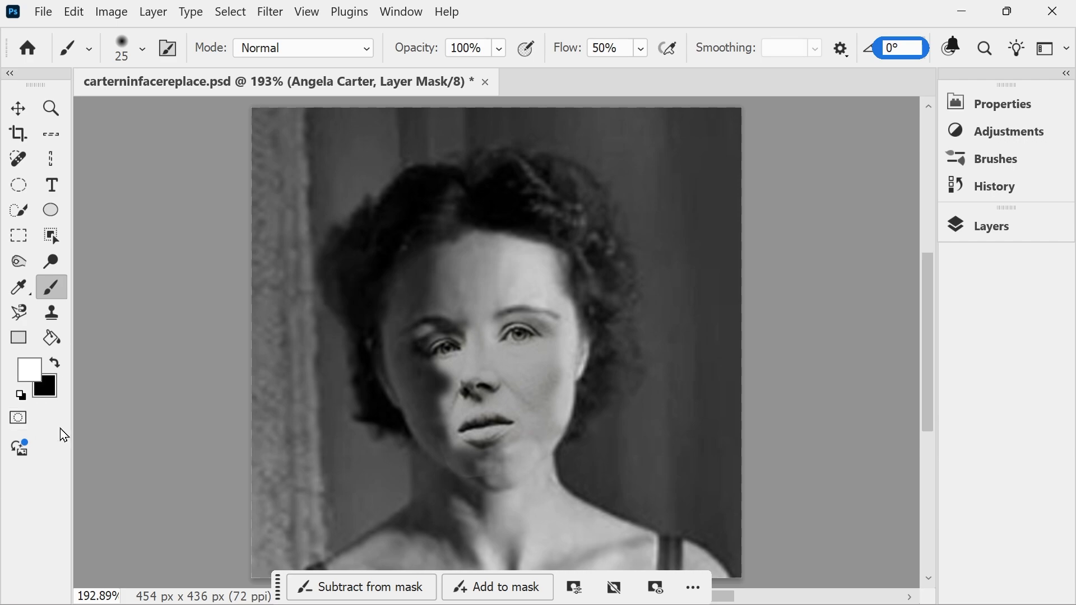
mouse_move(431, 358)
left_mouse_down()
mouse_move(424, 337)
mouse_move(411, 326)
mouse_move(423, 354)
mouse_move(398, 319)
mouse_move(433, 333)
mouse_move(463, 315)
mouse_move(398, 333)
mouse_move(447, 319)
mouse_move(414, 325)
mouse_move(411, 351)
mouse_move(422, 304)
mouse_move(395, 318)
mouse_move(426, 398)
mouse_move(441, 240)
mouse_move(415, 331)
mouse_move(421, 383)
mouse_move(402, 232)
mouse_move(402, 376)
mouse_move(423, 415)
mouse_move(408, 277)
mouse_move(403, 348)
mouse_move(423, 215)
mouse_move(399, 310)
mouse_move(411, 441)
mouse_move(391, 221)
mouse_move(386, 275)
mouse_move(423, 280)
mouse_move(460, 236)
mouse_move(537, 211)
mouse_move(456, 256)
mouse_move(486, 241)
mouse_move(564, 235)
mouse_move(458, 268)
mouse_move(472, 249)
mouse_move(582, 253)
mouse_move(463, 264)
mouse_move(475, 251)
mouse_move(621, 245)
mouse_move(573, 295)
mouse_move(573, 241)
mouse_move(604, 332)
mouse_move(605, 383)
mouse_move(588, 284)
mouse_move(585, 378)
mouse_move(638, 239)
left_mouse_up()
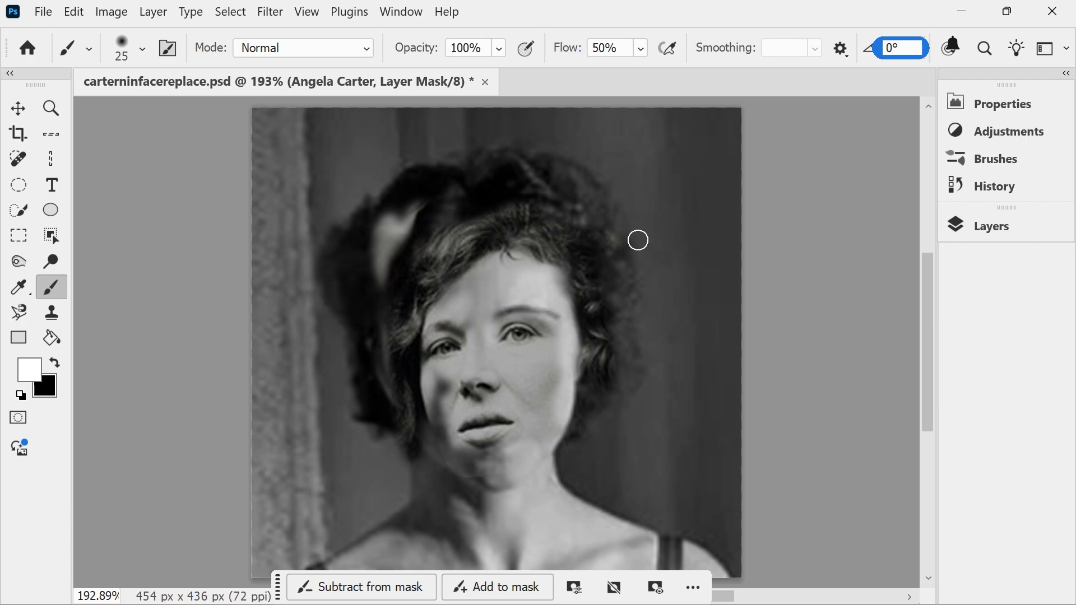
key("x")
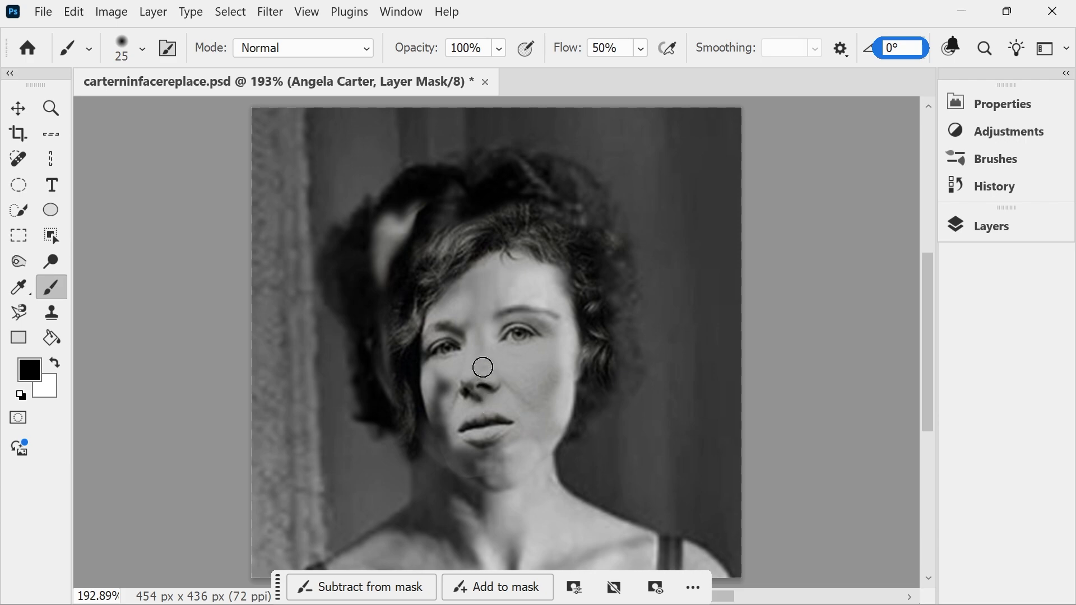
mouse_move(438, 438)
left_mouse_down()
mouse_move(439, 379)
mouse_move(435, 405)
mouse_move(454, 377)
mouse_move(450, 447)
mouse_move(459, 407)
mouse_move(442, 446)
mouse_move(433, 422)
mouse_move(468, 458)
mouse_move(521, 470)
mouse_move(461, 474)
mouse_move(544, 471)
mouse_move(456, 483)
mouse_move(484, 468)
mouse_move(534, 467)
left_mouse_up()
key("x")
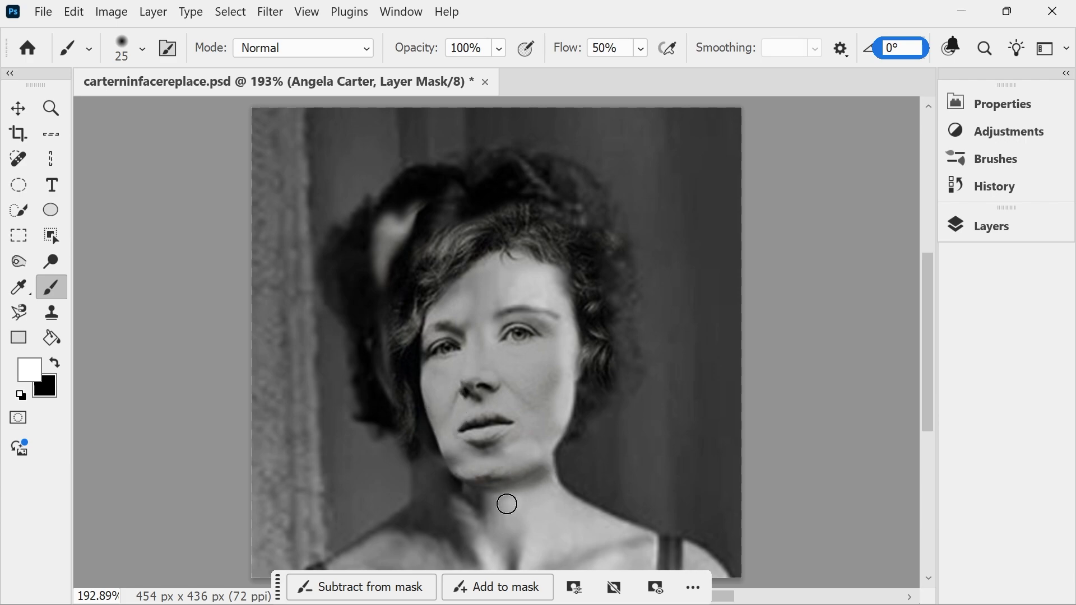
Step: Paint black on the mask to soften the edge under the chin and hide the bright background patch inside the hair
key("x")
mouse_move(457, 483)
left_mouse_down()
mouse_move(548, 473)
mouse_move(441, 485)
mouse_move(421, 446)
mouse_move(464, 476)
left_mouse_up()
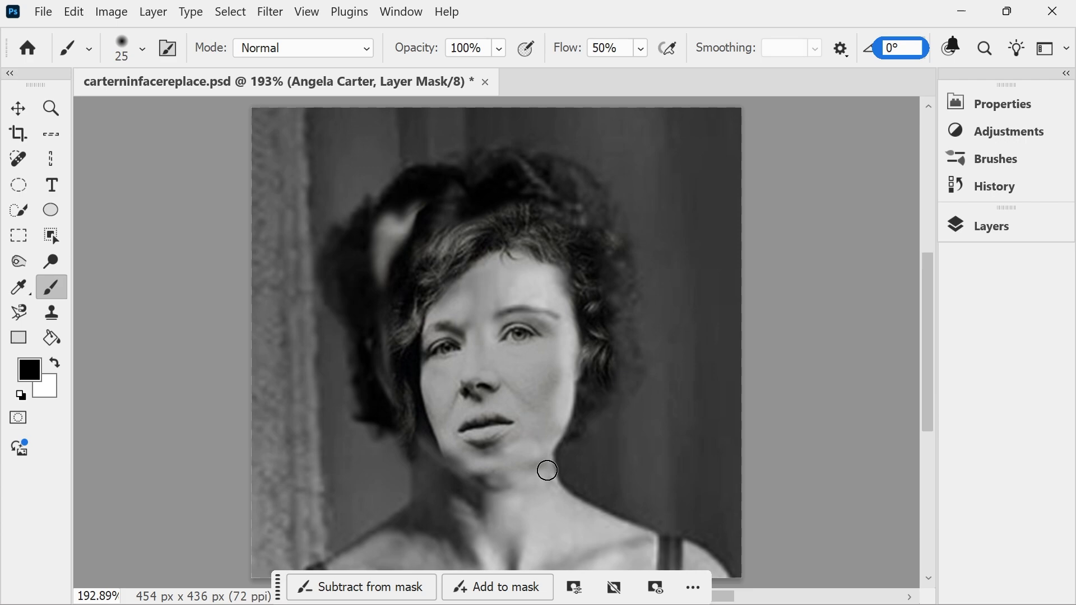
mouse_move(412, 260)
left_mouse_down()
mouse_move(386, 263)
mouse_move(400, 193)
mouse_move(385, 258)
mouse_move(381, 241)
mouse_move(370, 245)
mouse_move(380, 286)
mouse_move(419, 204)
mouse_move(389, 244)
mouse_move(377, 322)
left_mouse_up()
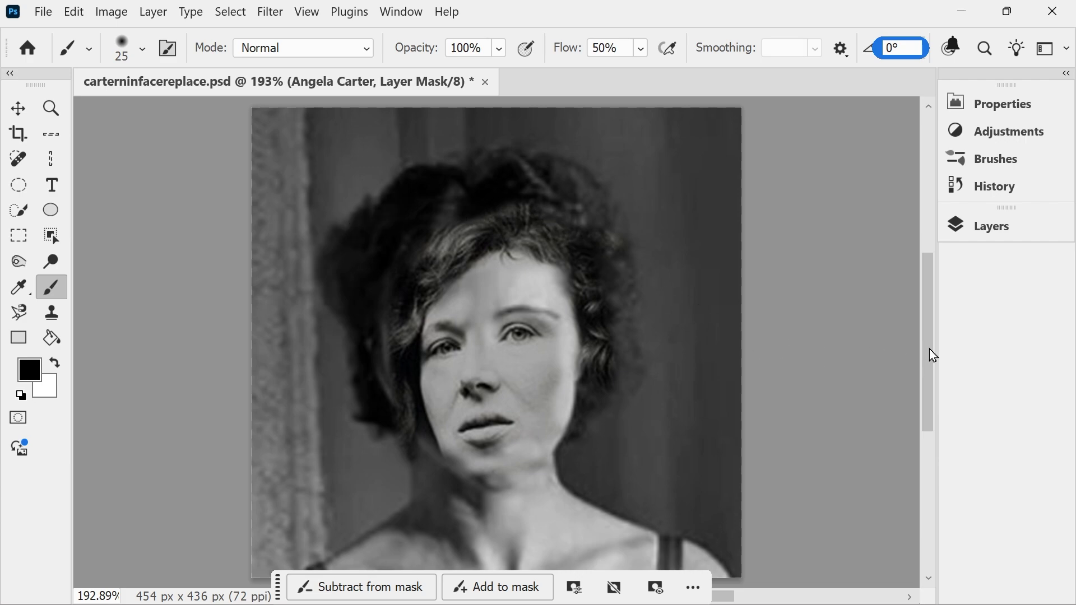
Step: Refine the mask around the chin, jawline and upper neck with a 30 px brush, alternating between white and black
left_click_drag(927, 337, 905, 336)
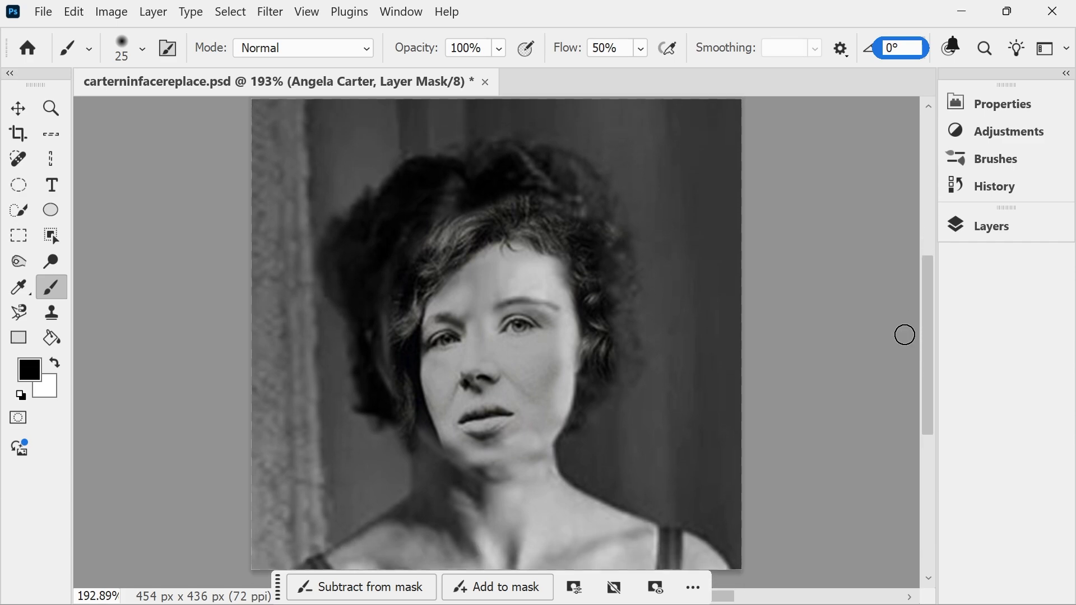
scroll(444, 445, "up", 3)
key("x")
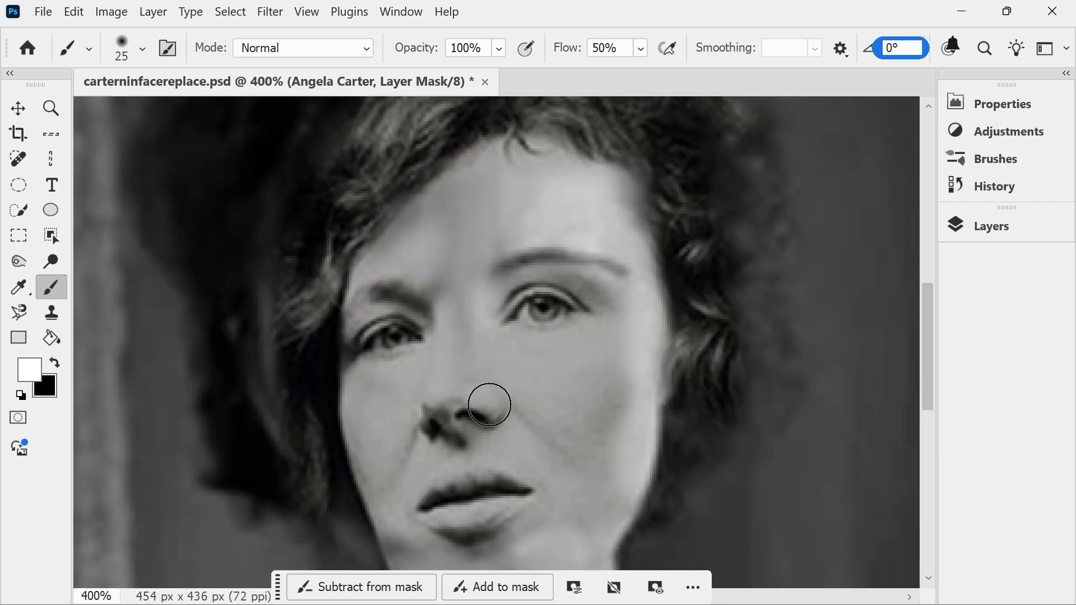
scroll(489, 404, "down", 2)
scroll(489, 405, "down", 2)
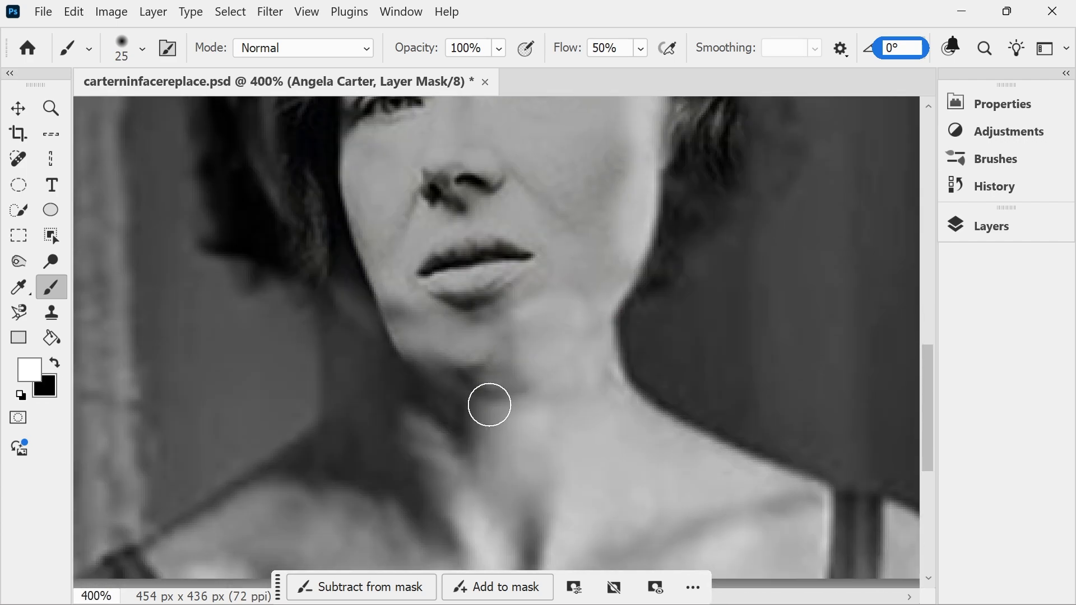
key("bracketright")
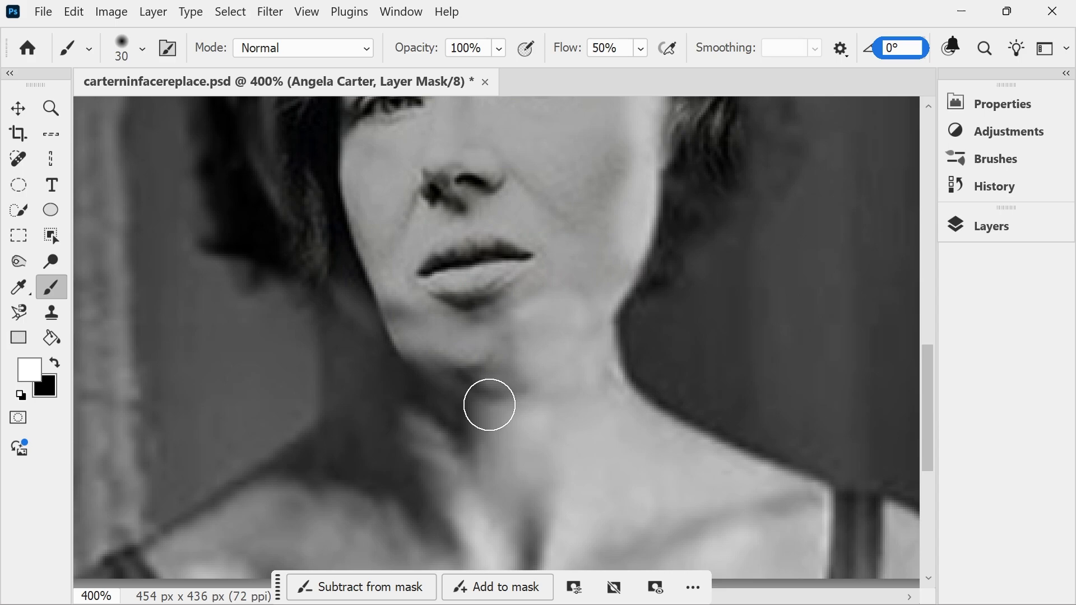
mouse_move(490, 405)
left_mouse_down()
mouse_move(451, 384)
mouse_move(507, 391)
mouse_move(471, 370)
mouse_move(499, 379)
mouse_move(462, 382)
mouse_move(471, 374)
mouse_move(460, 362)
mouse_move(517, 387)
mouse_move(454, 377)
mouse_move(490, 384)
mouse_move(473, 377)
mouse_move(538, 375)
mouse_move(452, 375)
mouse_move(518, 365)
mouse_move(485, 372)
mouse_move(501, 373)
left_mouse_up()
key("x")
key("x")
key("x")
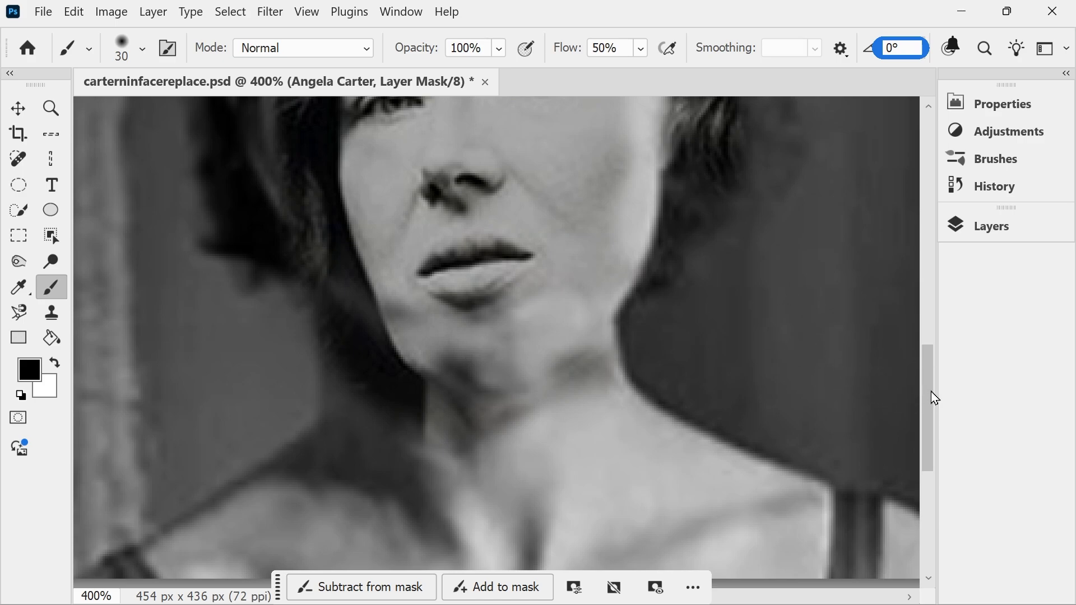
Step: Review the blended face and its mask, and select the masked Angela Carter layer
left_click_drag(930, 392, 885, 435)
left_click(991, 233)
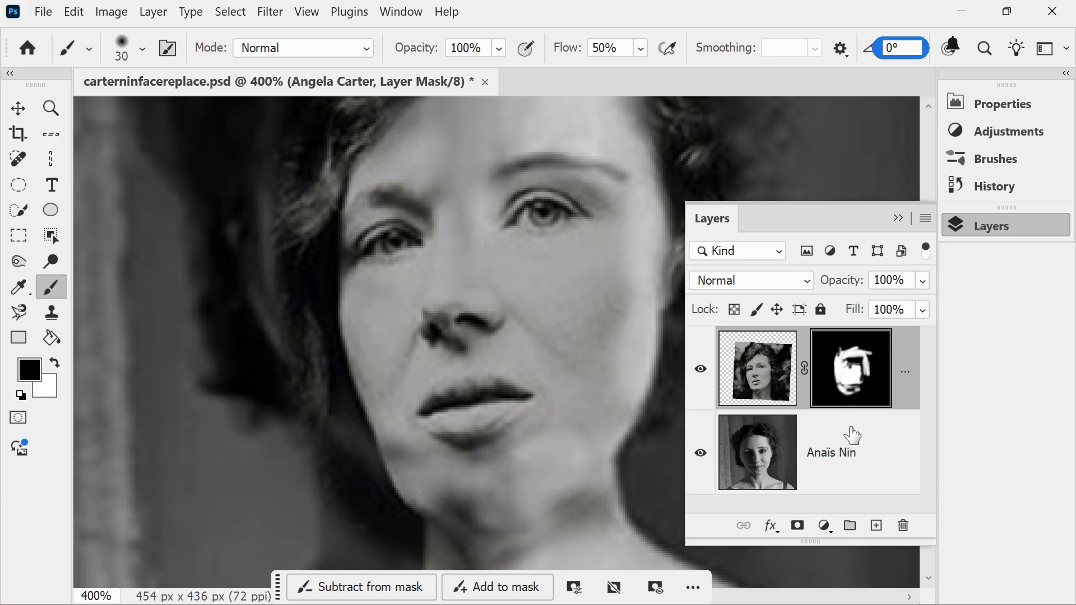
left_click(897, 219)
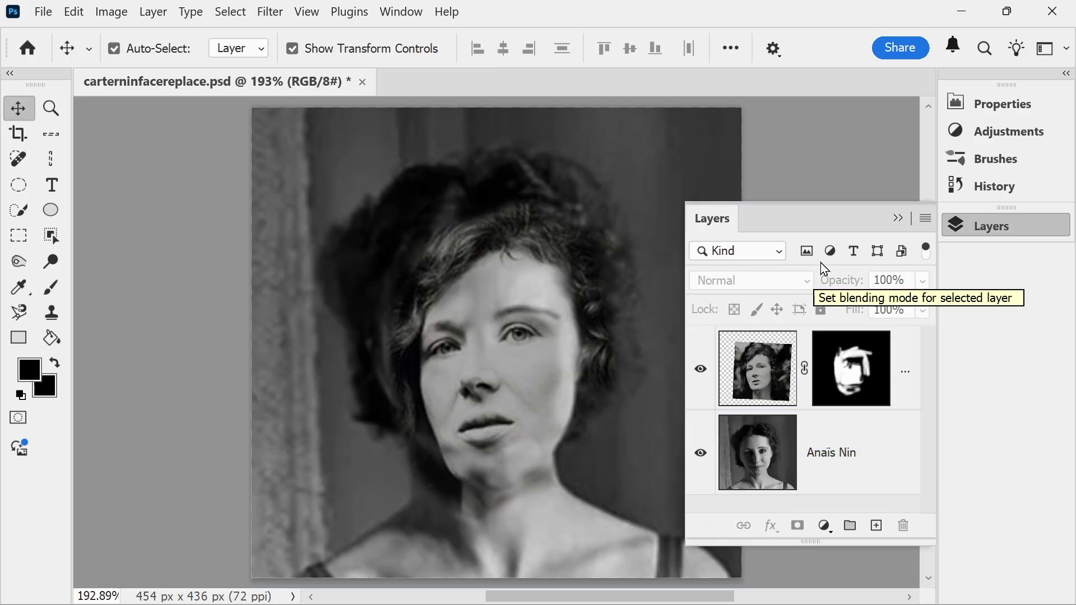
left_click(824, 383)
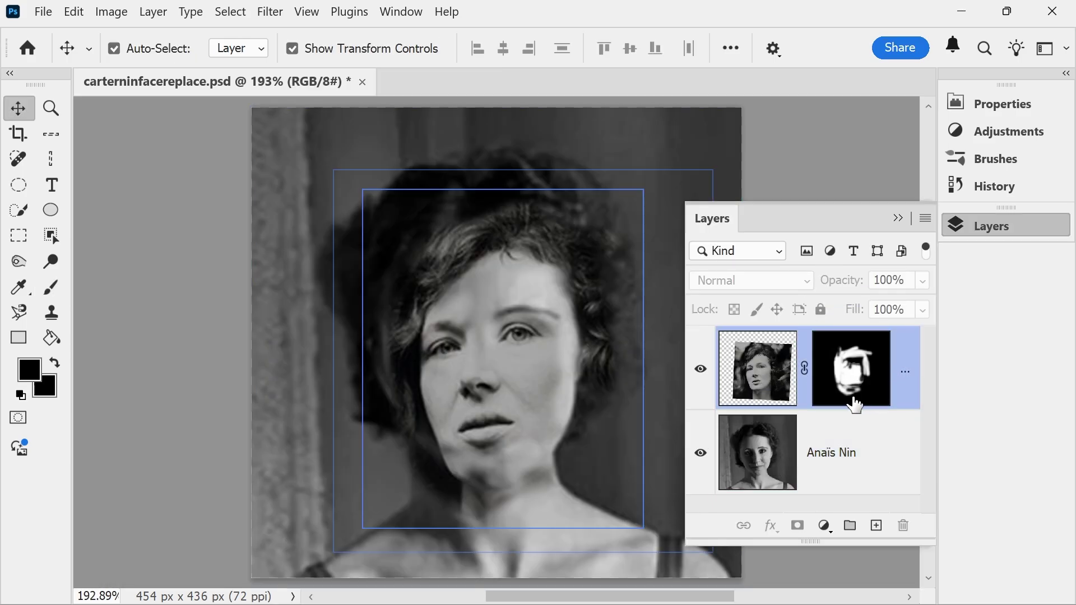